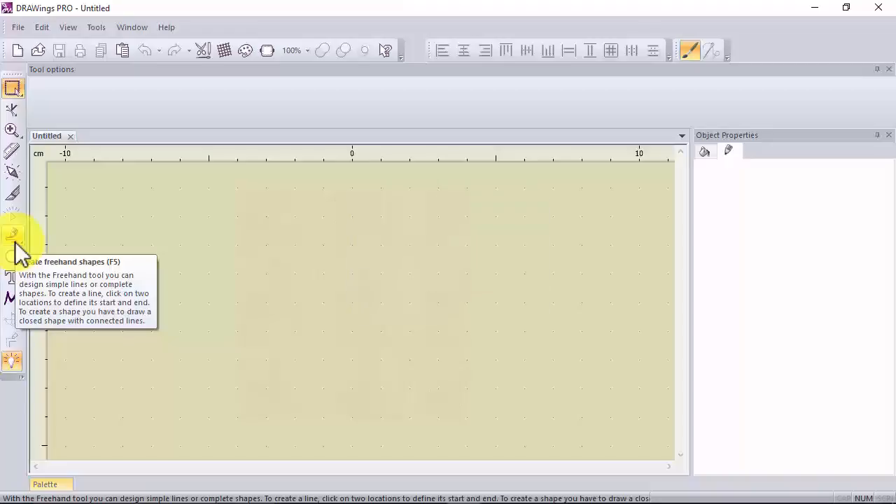
Draw a branching stem of three joined curves with the freehand tool, about 6.2 cm wide and 9.6 cm high, and finish the object.
click(15, 241)
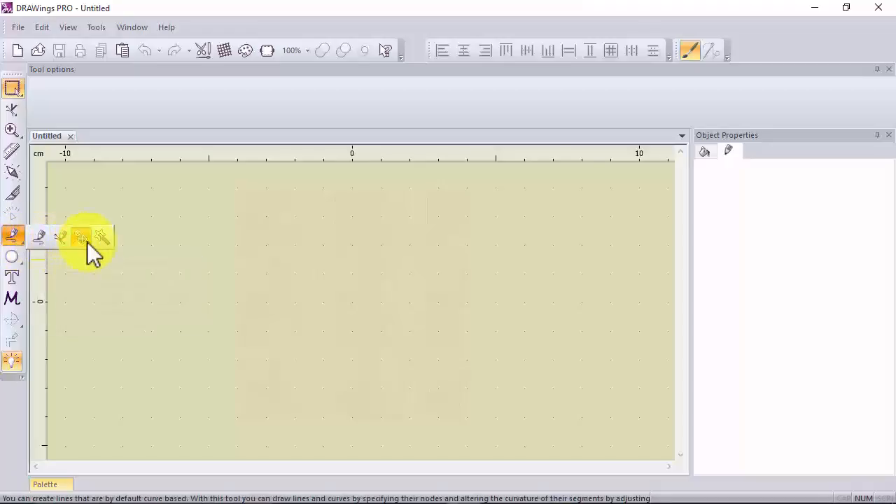
click(40, 241)
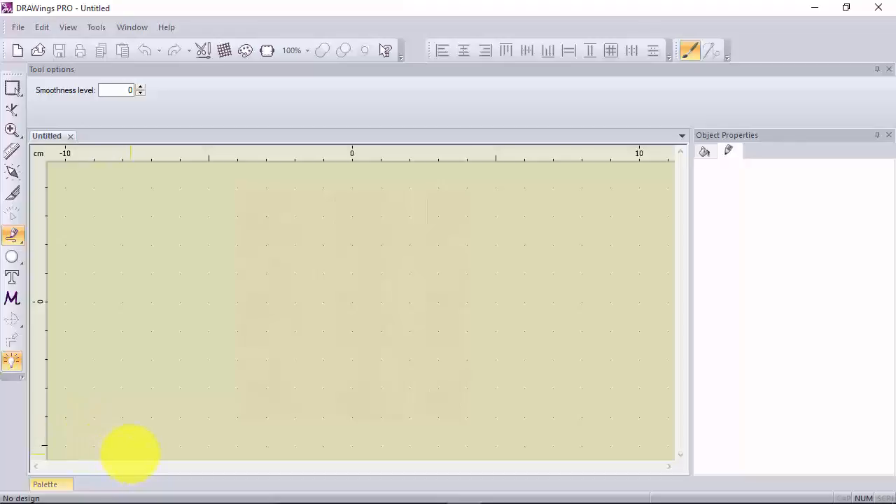
mouse_move(131, 454)
mouse_down()
mouse_move(128, 395)
mouse_move(159, 284)
mouse_move(189, 257)
mouse_move(228, 243)
mouse_move(265, 187)
mouse_up()
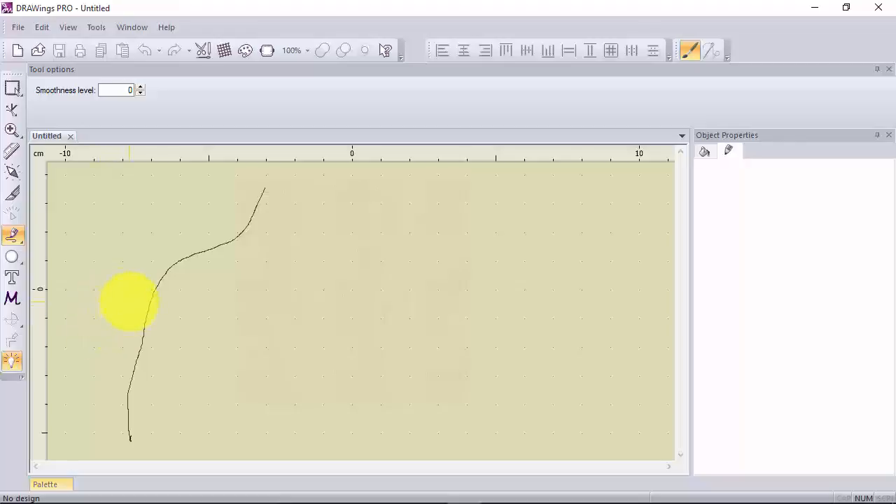
mouse_move(146, 310)
mouse_down()
mouse_move(123, 256)
mouse_move(122, 200)
mouse_move(89, 168)
mouse_up()
mouse_move(174, 259)
mouse_down()
mouse_move(178, 211)
mouse_move(153, 173)
mouse_up()
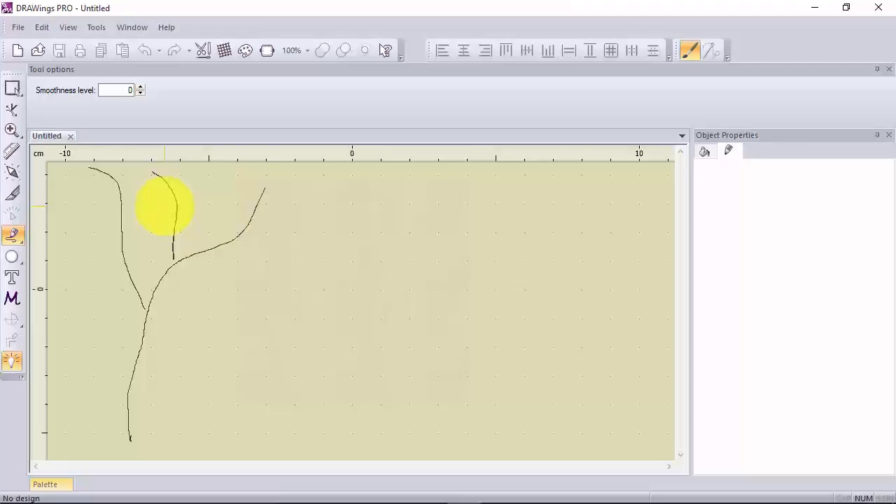
right_click(224, 270)
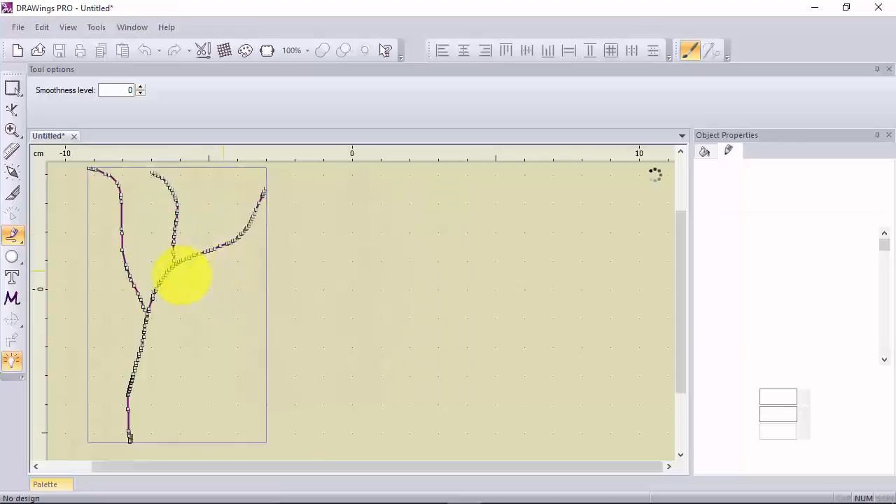
Draw a closed triangle-like freehand shape beside the branches, with three straight edges joined by a curved stroke, and finish it.
scroll(169, 273, up, 1)
scroll(166, 272, up, 2)
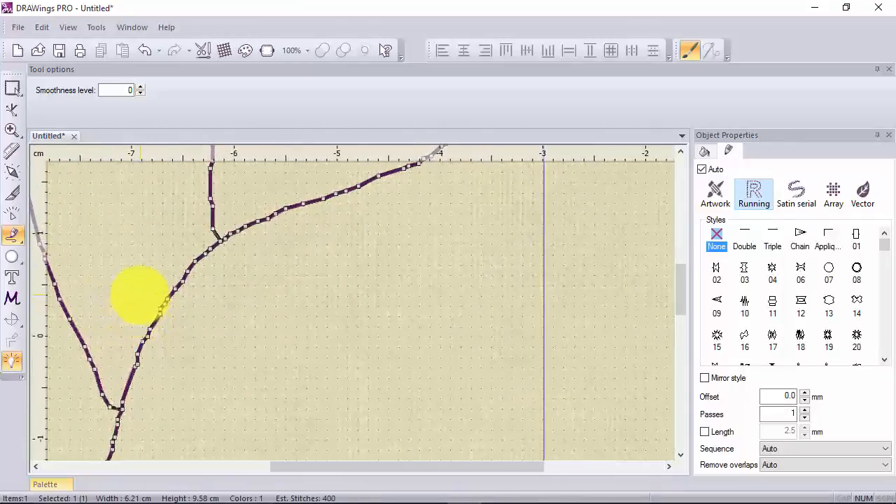
scroll(140, 285, down, 4)
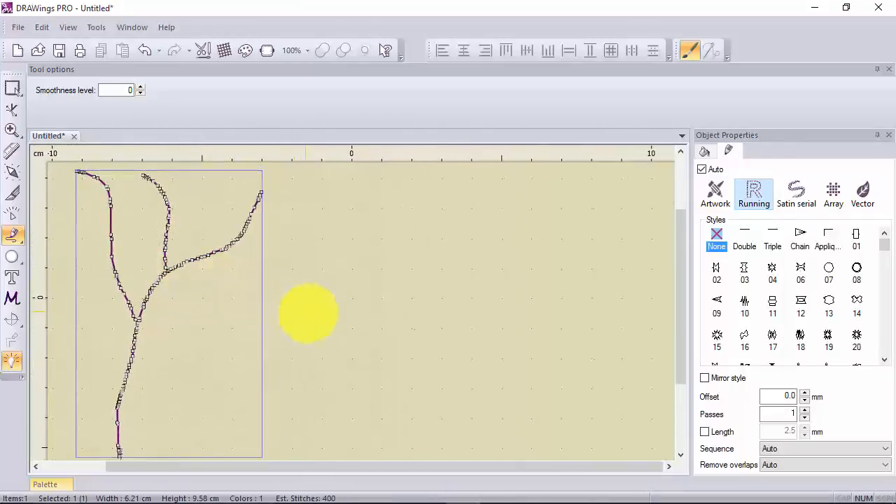
scroll(360, 354, down, 1)
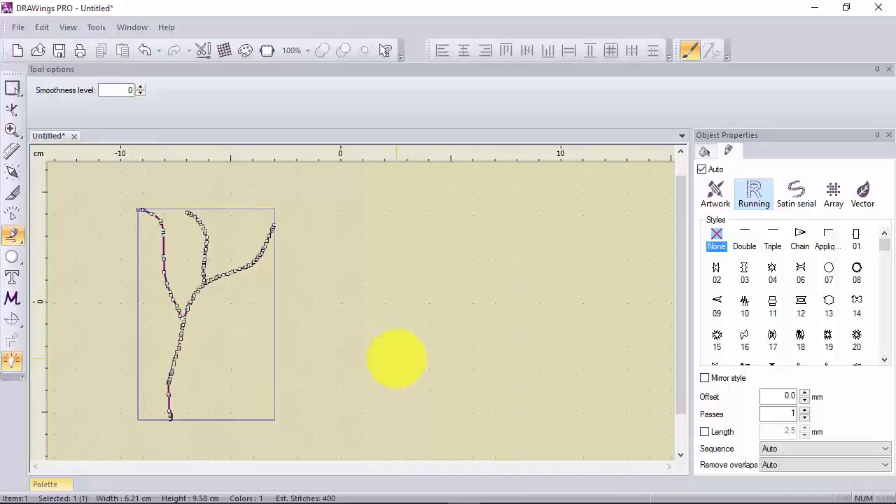
click(329, 421)
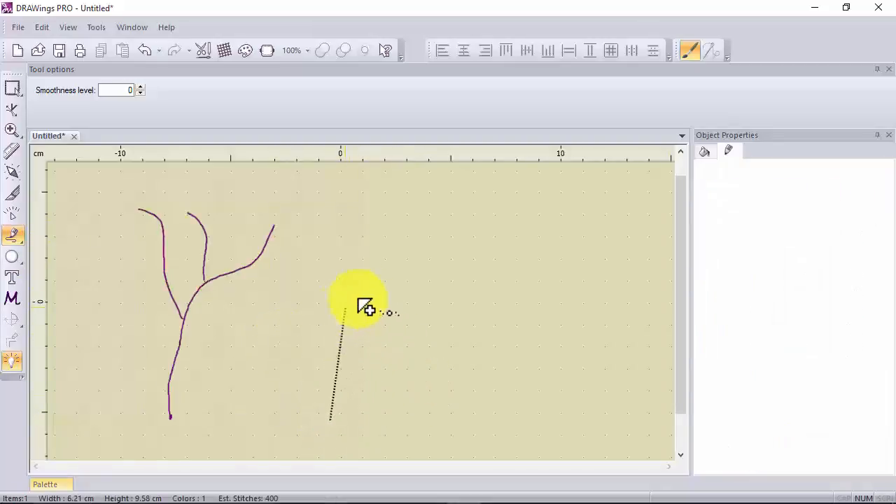
double_click(343, 251)
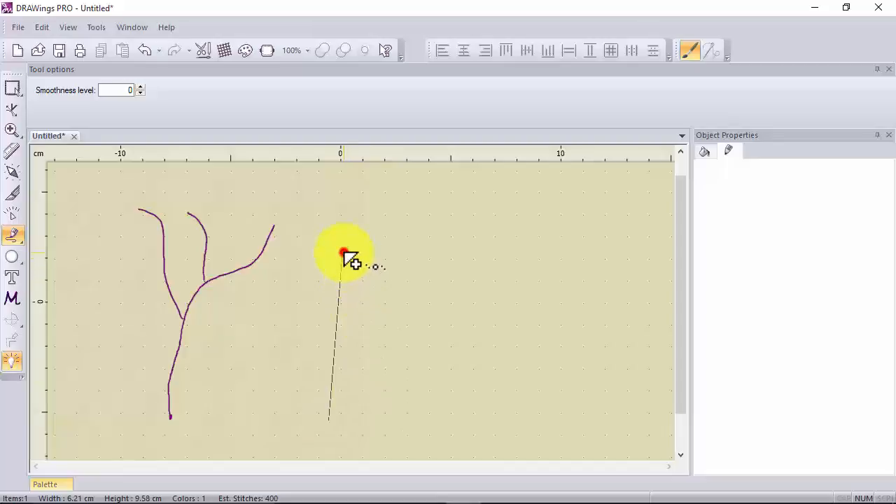
drag(343, 253, 408, 311)
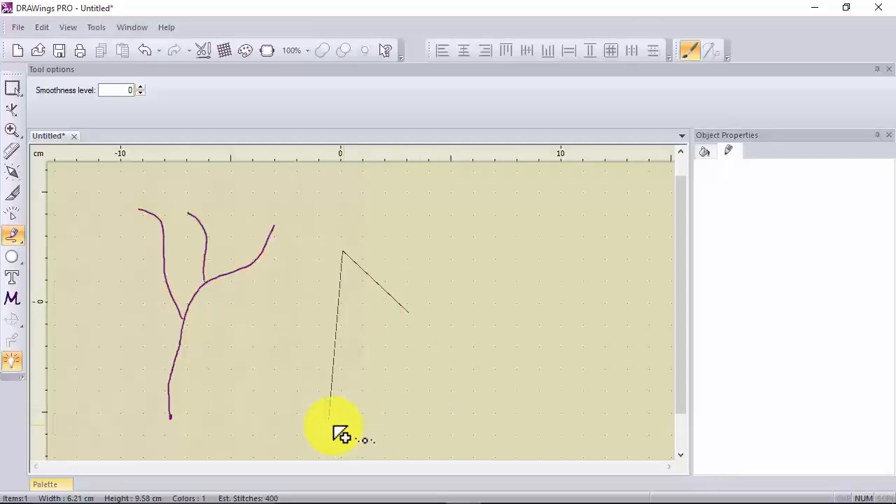
mouse_move(330, 422)
mouse_down()
mouse_move(406, 390)
mouse_move(396, 381)
mouse_up()
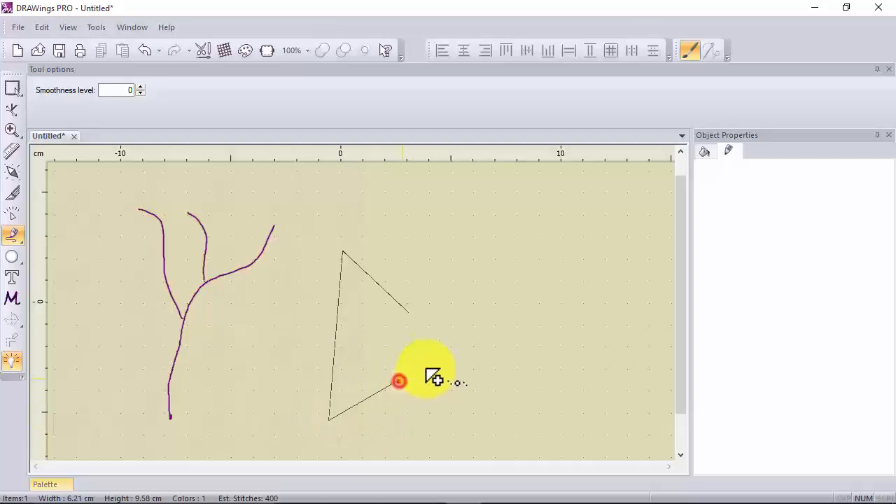
mouse_move(412, 314)
mouse_down()
mouse_move(418, 369)
mouse_move(401, 384)
mouse_move(419, 400)
mouse_up()
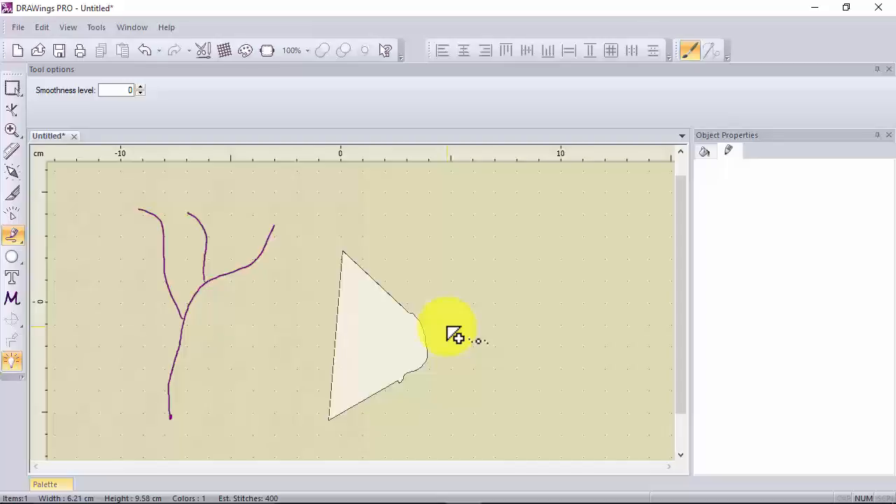
click(448, 327)
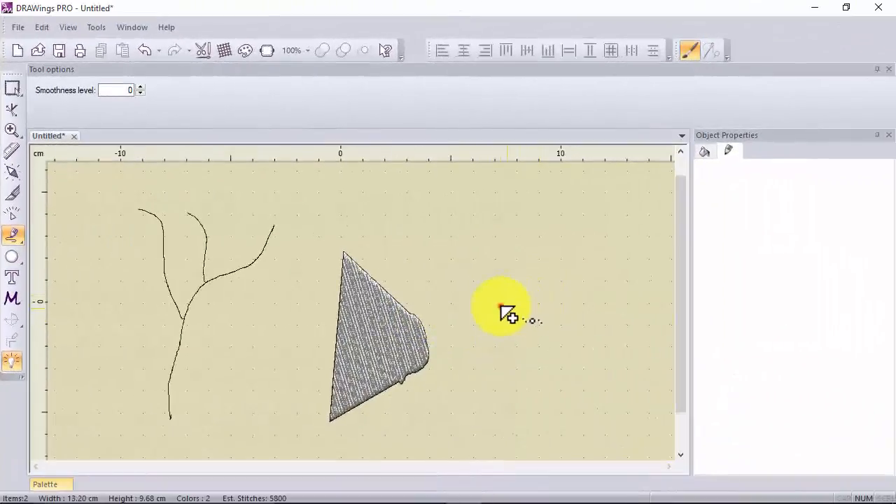
Draw a rounded closed freehand shape about 7.3 cm wide and 4.7 cm high, with a smaller closed outline inside as a hole.
mouse_move(499, 303)
mouse_down()
mouse_move(482, 225)
mouse_move(541, 205)
mouse_move(621, 213)
mouse_move(630, 248)
mouse_move(622, 283)
mouse_move(501, 305)
mouse_up()
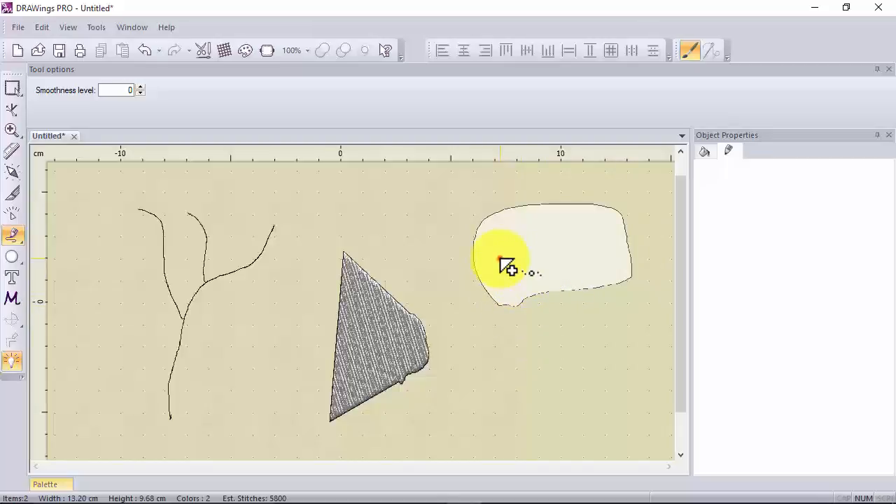
mouse_move(500, 256)
mouse_down()
mouse_move(522, 238)
mouse_move(580, 227)
mouse_move(600, 252)
mouse_move(531, 268)
mouse_move(501, 257)
mouse_up()
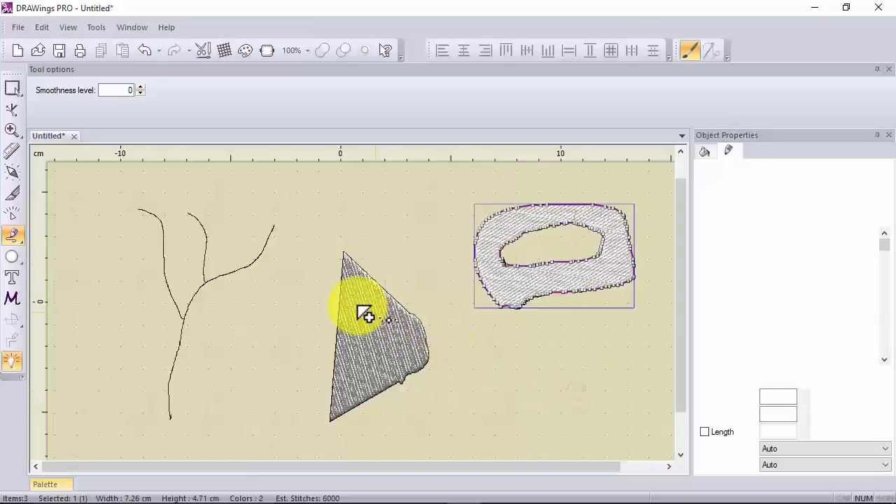
Draw a zigzag of angle-constrained straight segments, alternating diagonals and verticals, in the empty area beyond the shape with the hole.
scroll(353, 308, down, 8)
scroll(575, 322, up, 3)
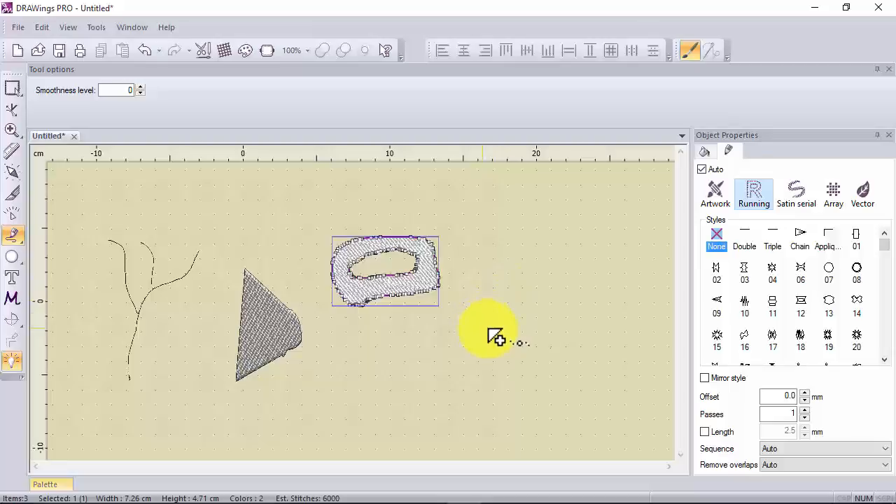
click(492, 329)
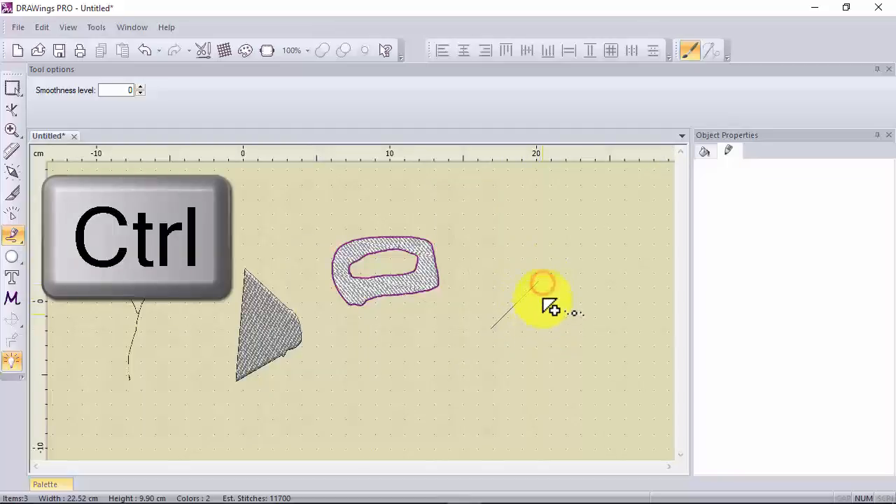
click(540, 284)
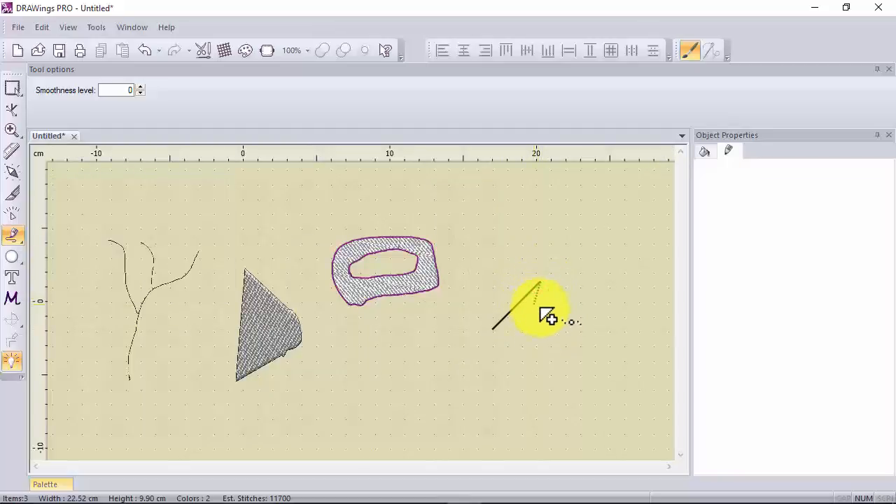
right_click(540, 310)
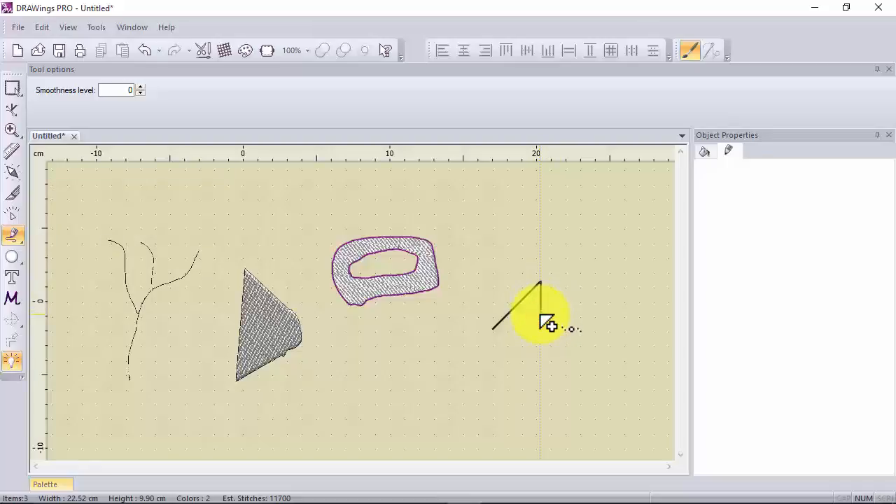
right_click(590, 263)
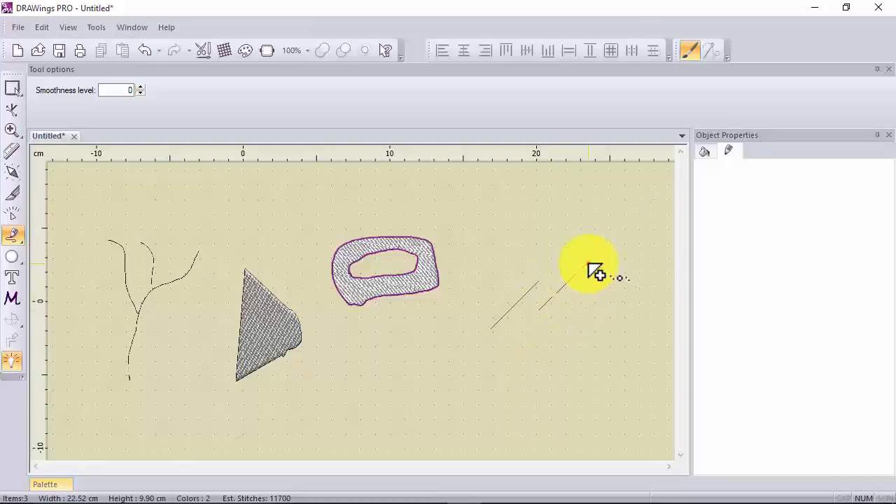
click(587, 290)
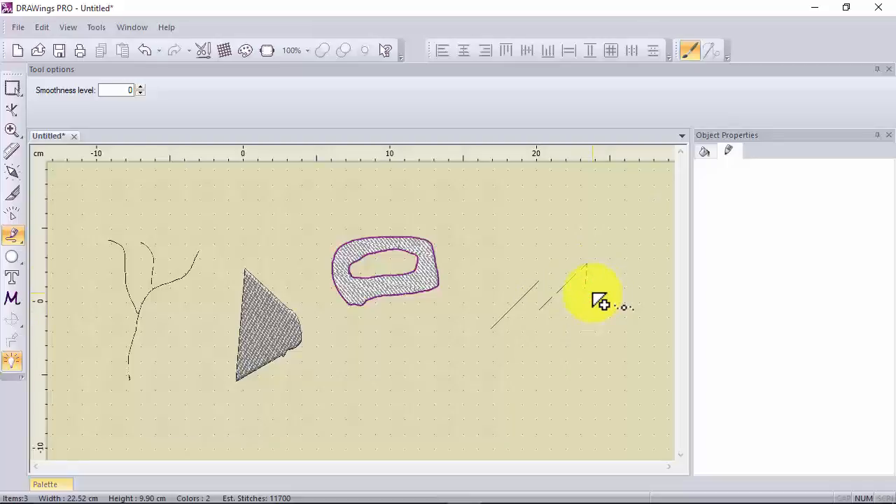
click(621, 253)
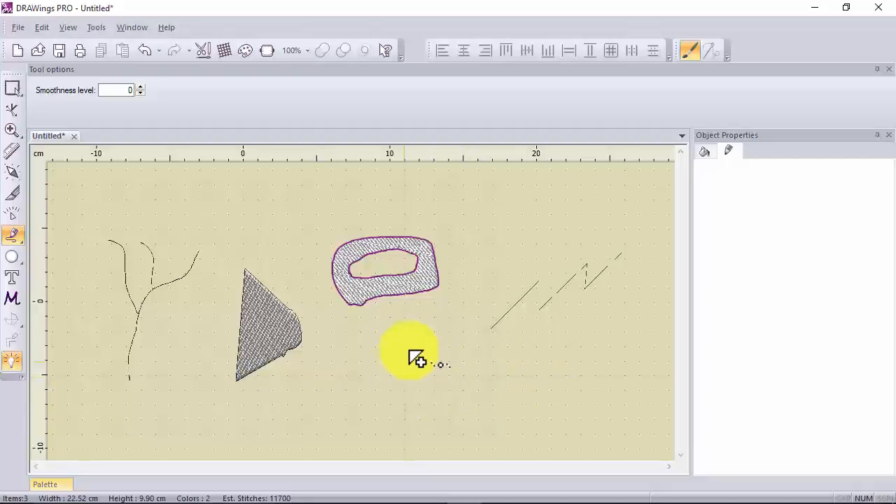
Draw two closed, notched rectangular shapes with angle-constrained segments below the existing shapes, plus a freehand curve above the zigzag.
mouse_move(419, 370)
mouse_down()
mouse_move(514, 360)
mouse_move(522, 396)
mouse_move(441, 400)
mouse_move(418, 381)
mouse_move(418, 389)
mouse_up()
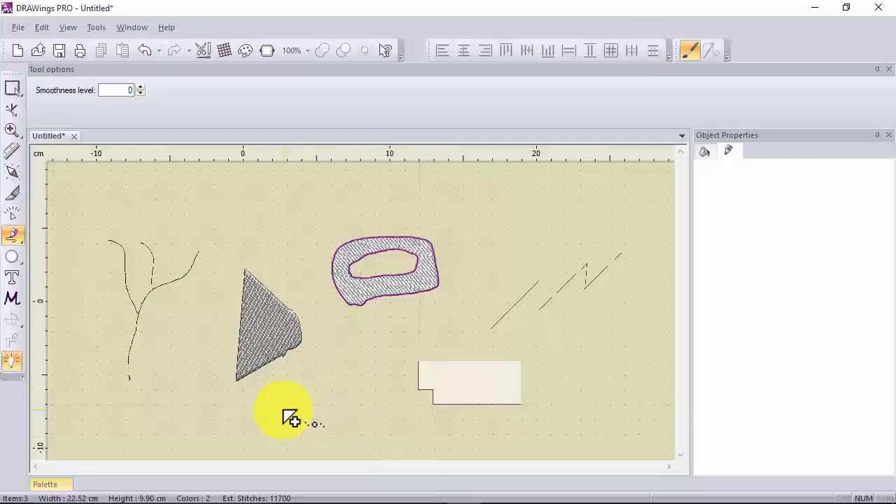
mouse_move(284, 411)
mouse_down()
mouse_move(368, 417)
mouse_move(378, 377)
mouse_move(293, 383)
mouse_move(289, 408)
mouse_up()
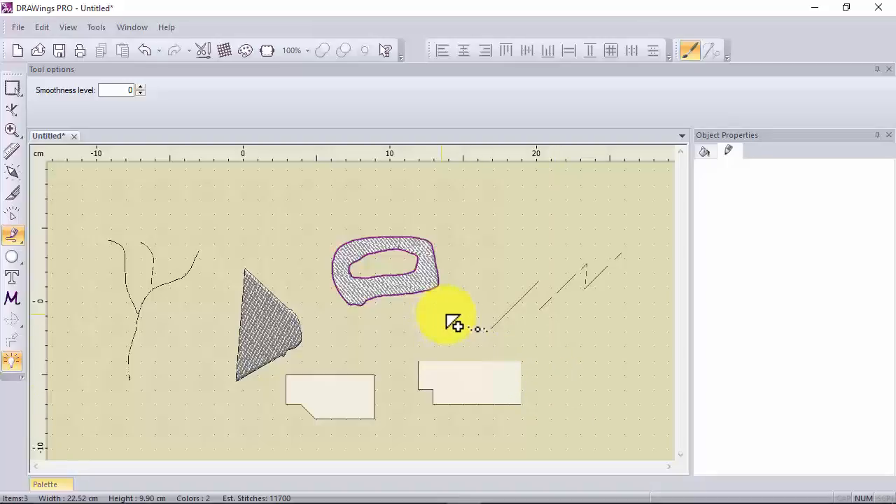
mouse_move(474, 283)
mouse_down()
mouse_move(520, 229)
mouse_move(594, 222)
mouse_up()
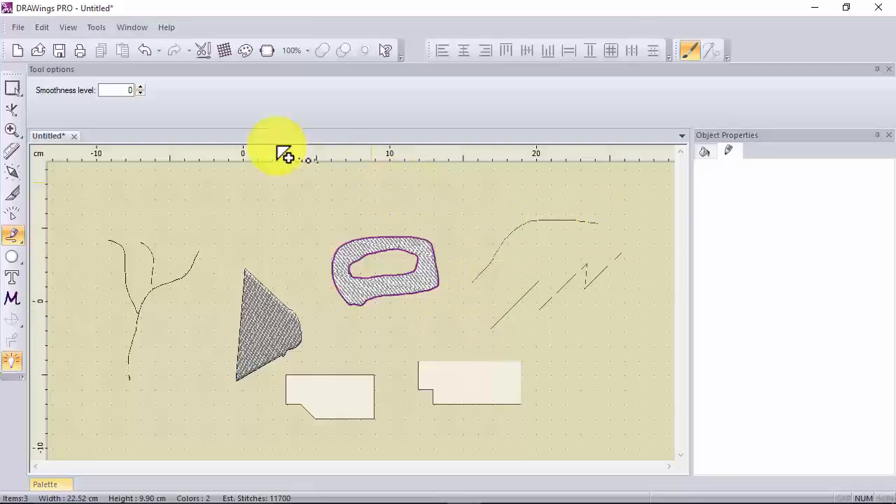
Set the smoothness level to 10, draw smoothed freehand curves above the shapes and below the zigzag, and finish the combined object.
click(143, 88)
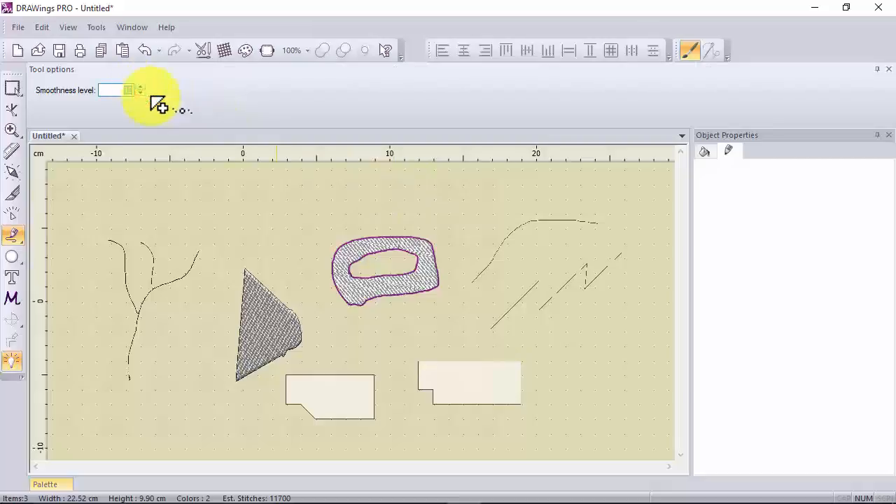
mouse_move(196, 217)
mouse_down()
mouse_move(232, 197)
mouse_move(255, 201)
mouse_move(250, 230)
mouse_move(261, 235)
mouse_move(312, 202)
mouse_move(347, 196)
mouse_move(362, 205)
mouse_move(340, 229)
mouse_move(409, 190)
mouse_move(451, 183)
mouse_up()
mouse_move(412, 219)
mouse_down()
mouse_move(539, 175)
mouse_move(645, 196)
mouse_up()
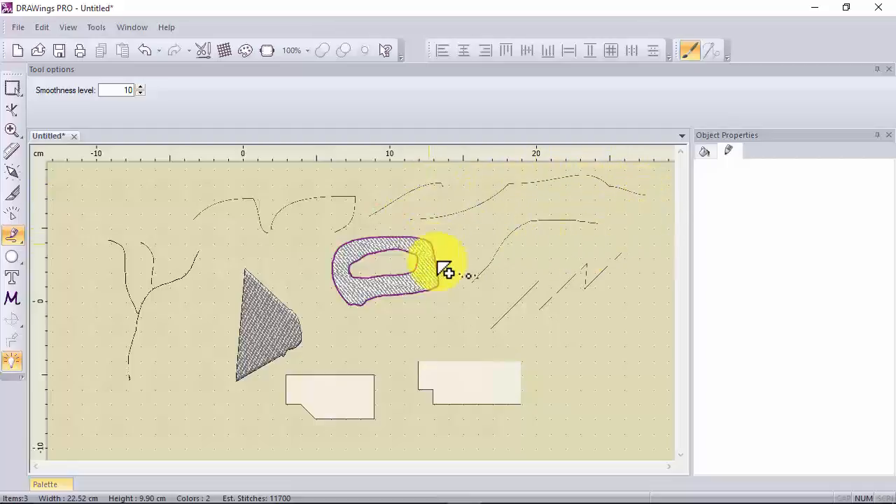
mouse_move(554, 387)
mouse_down()
mouse_move(558, 356)
mouse_move(625, 340)
mouse_move(646, 360)
mouse_move(641, 389)
mouse_up()
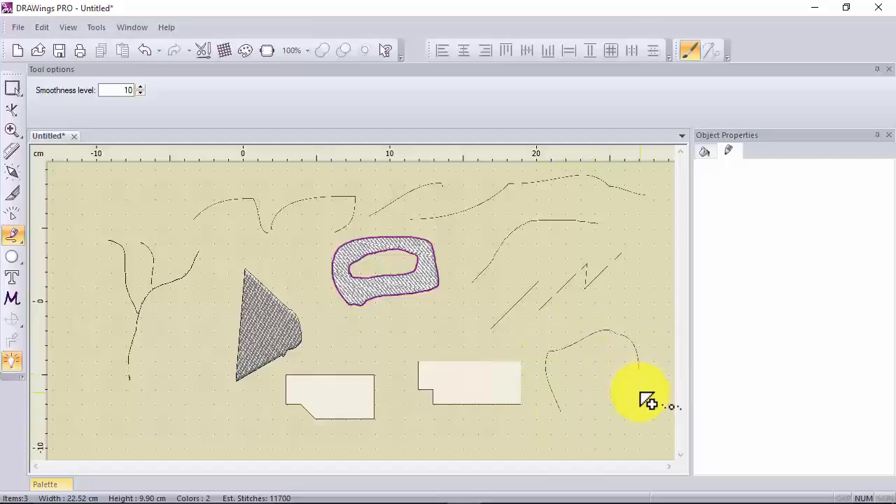
click(580, 385)
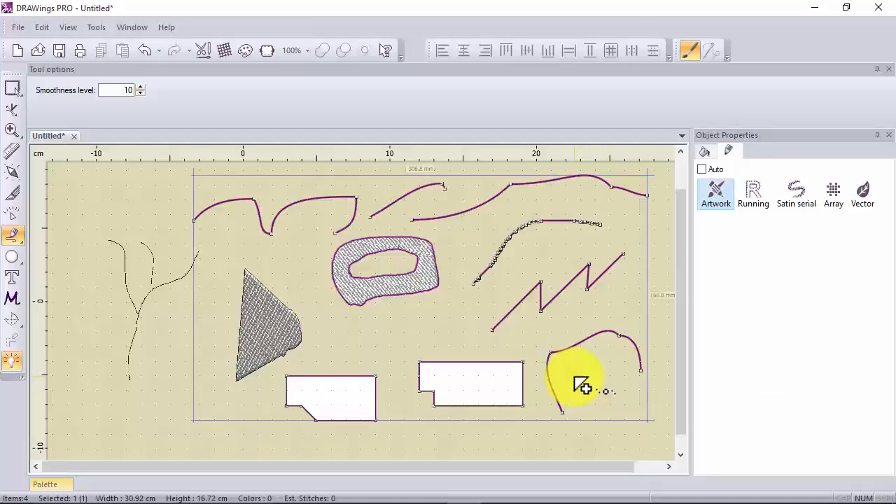